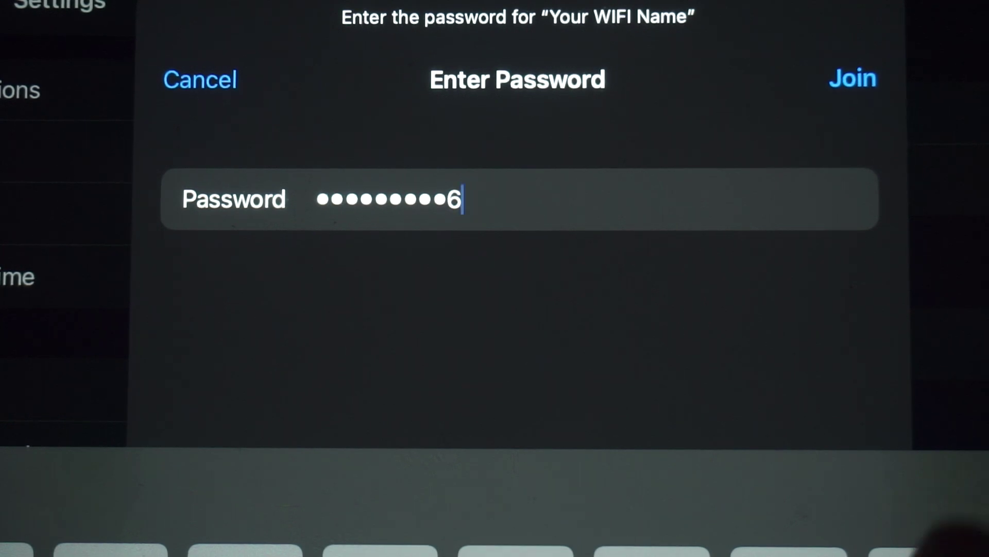
# - Join the 'Your WIFI Name' network with the entered password
pyautogui.click(853, 78)
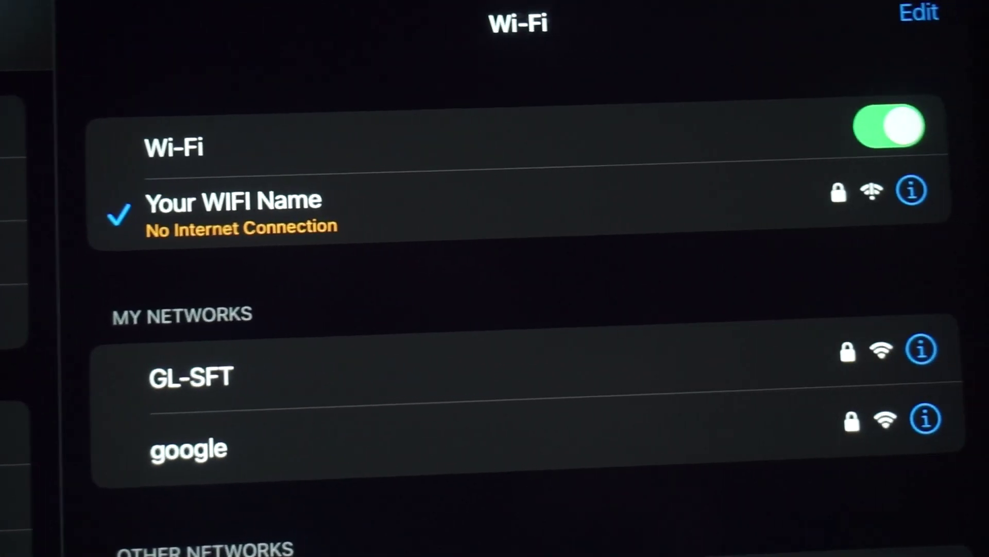
# - Begin entering the router address 192.168.2. in Edge's address bar
pyautogui.write('192')
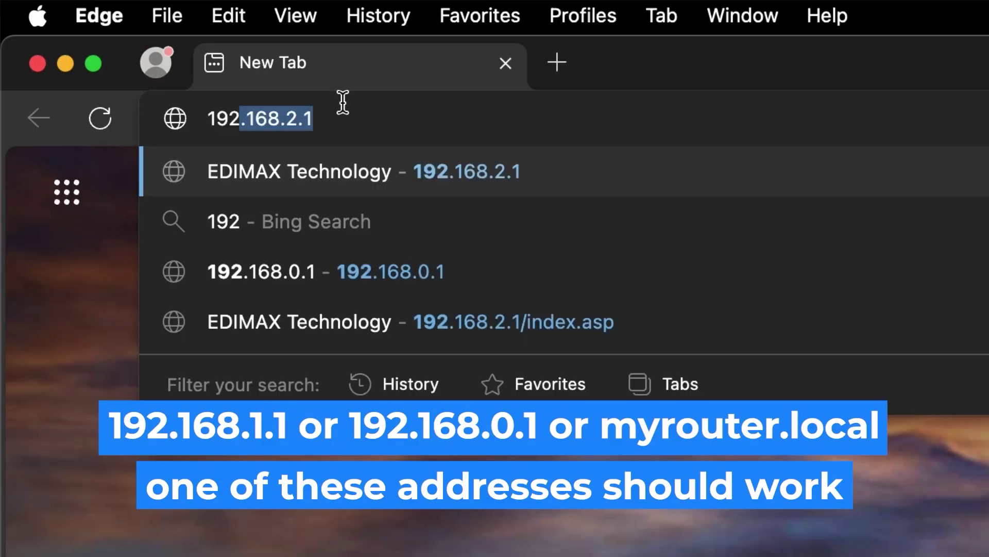
pyautogui.write('.168.2.1')
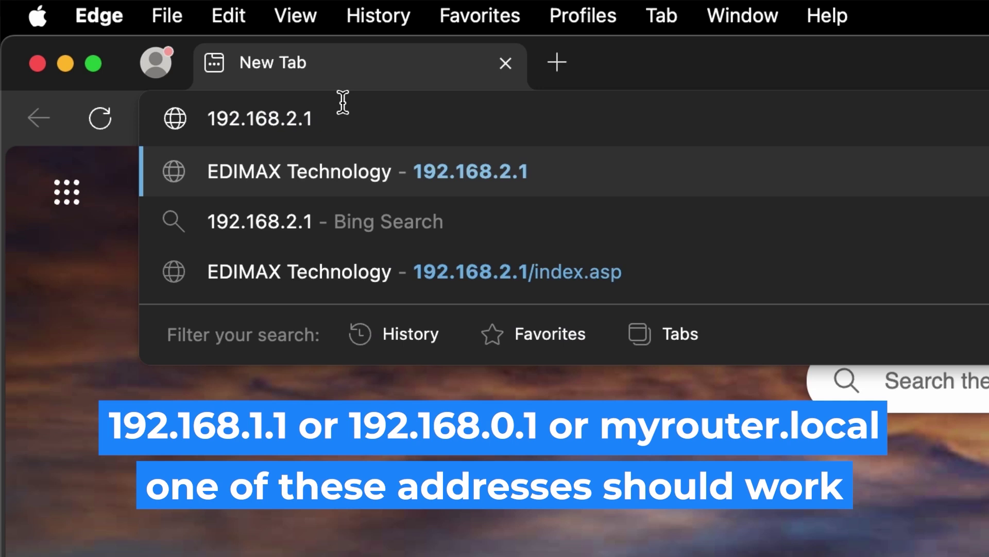
# - Correct the address to 192.168.1.1 and load the router's page
pyautogui.press('Left')
pyautogui.press('Left')
pyautogui.press('BackSpace')
pyautogui.write('1')
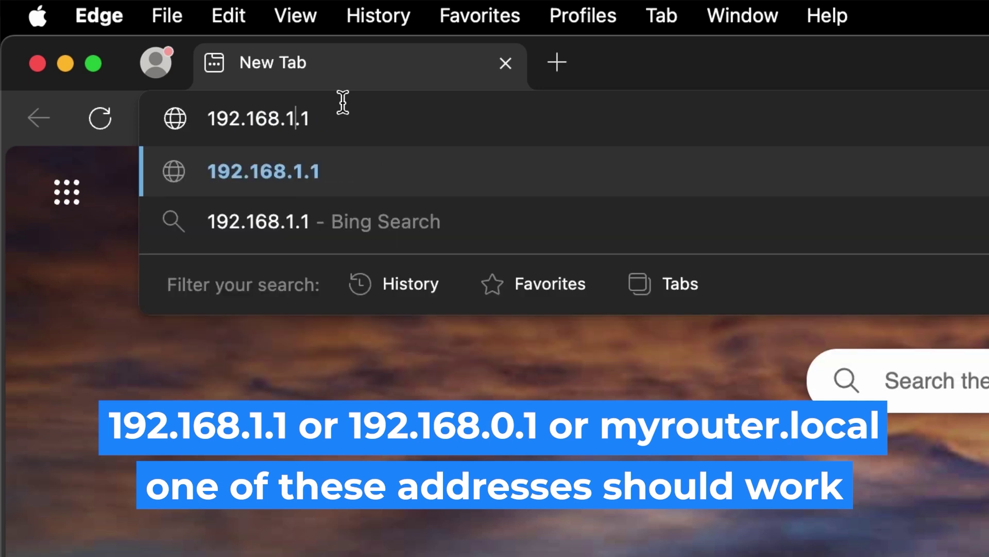
pyautogui.press('Return')
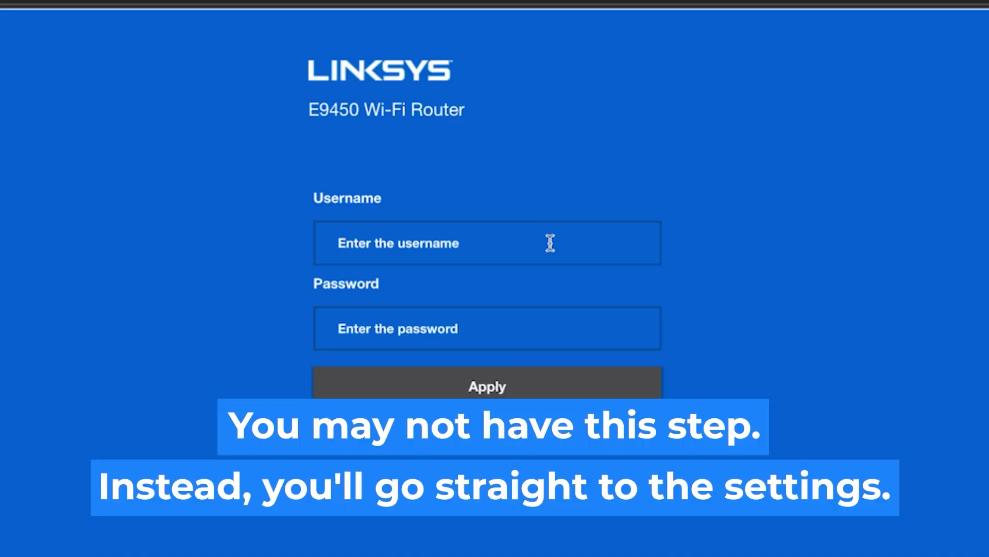
# - Fill in the username 'admin' on the router login page and submit it
pyautogui.click(550, 243)
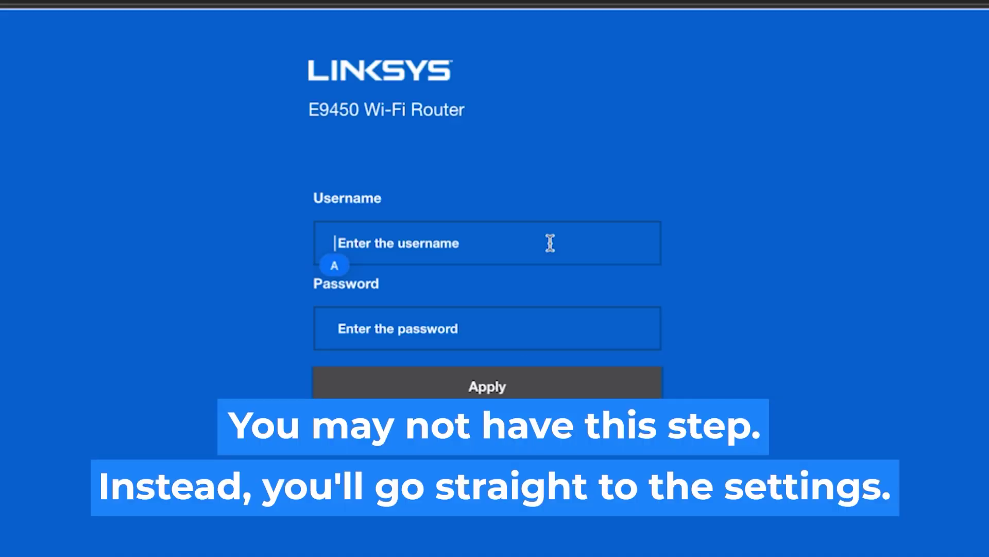
pyautogui.write('admin')
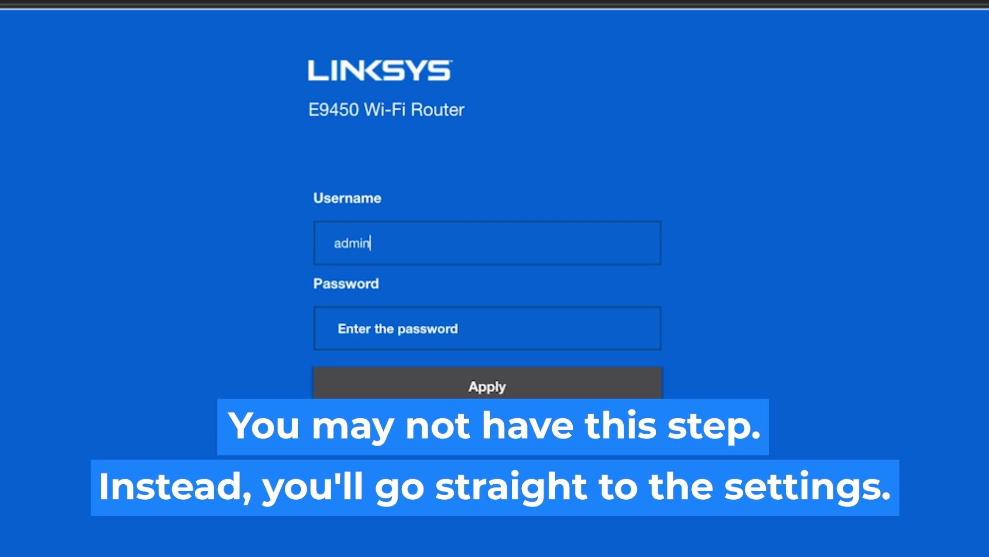
pyautogui.click(494, 332)
pyautogui.write('admin')
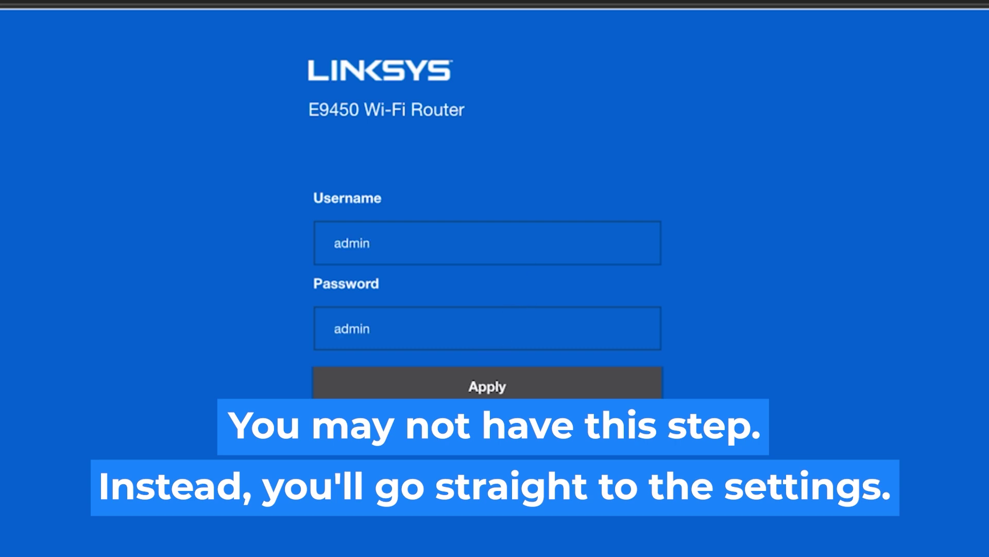
pyautogui.click(491, 386)
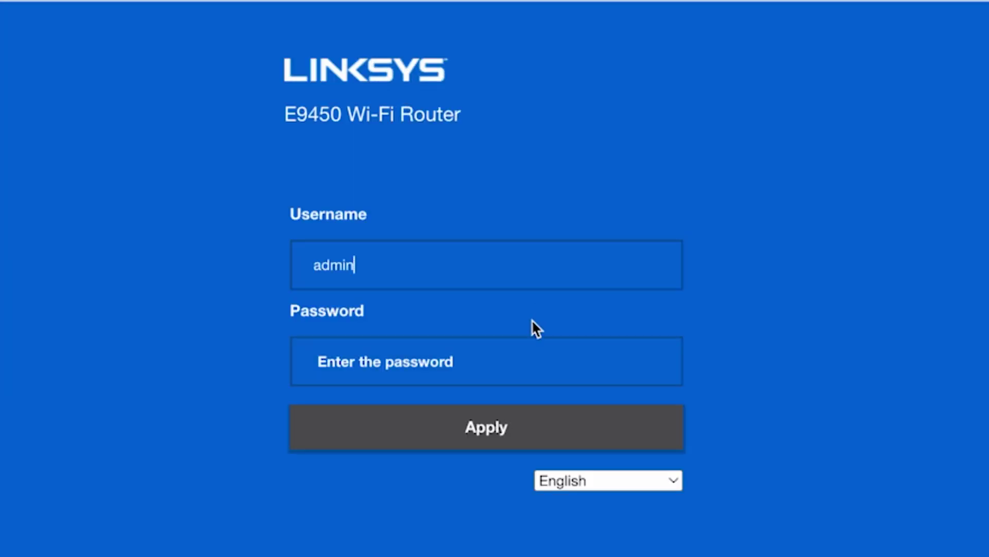
# - Log in to the router with the admin password
pyautogui.click(495, 364)
pyautogui.write('ad')
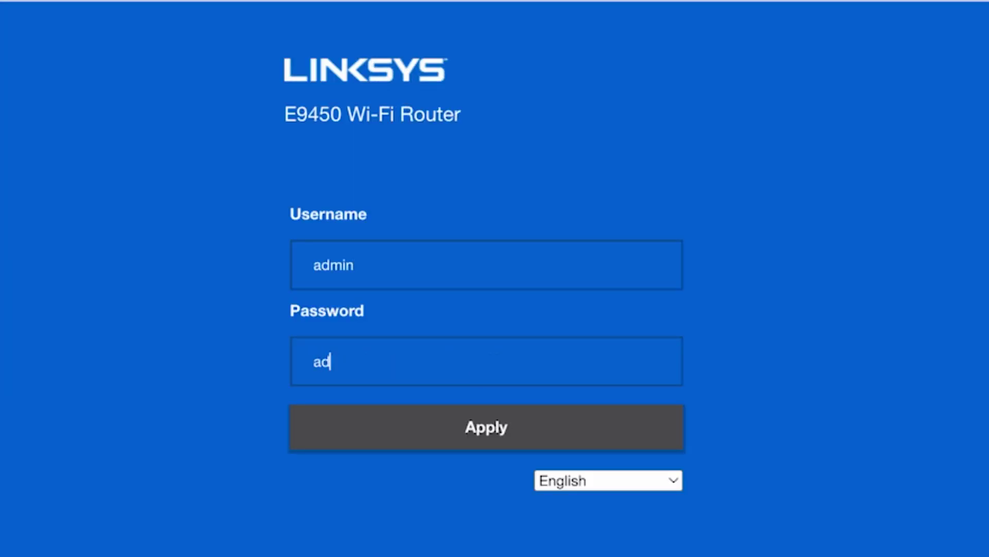
pyautogui.write('min')
pyautogui.click(497, 428)
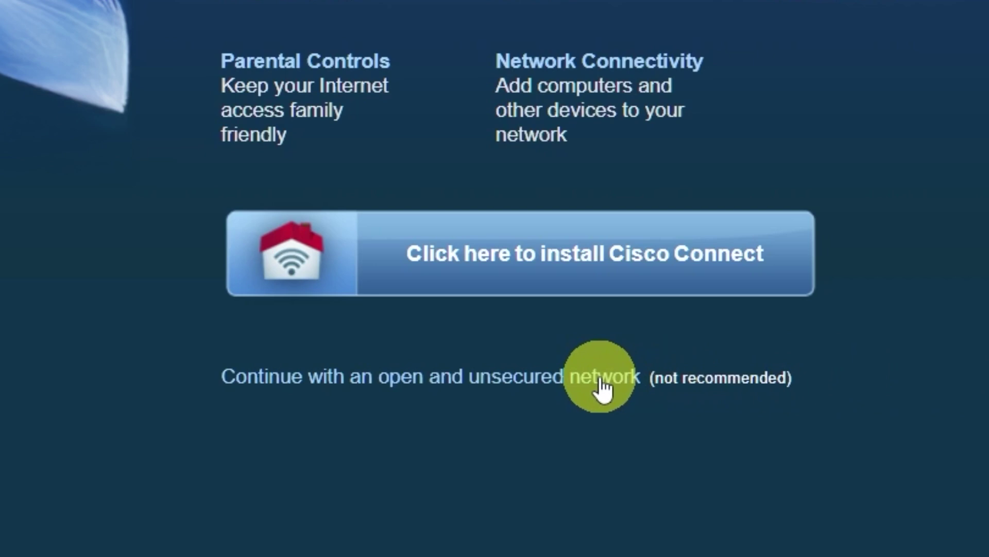
# - Skip Cisco Connect by continuing with an open, unsecured network and dismiss the warning
pyautogui.click(600, 379)
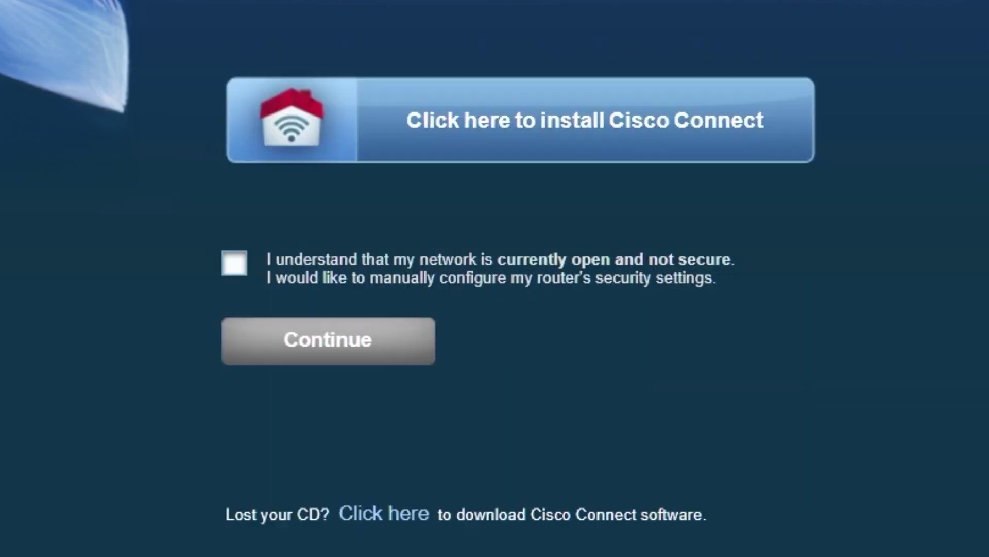
pyautogui.click(234, 263)
pyautogui.click(393, 358)
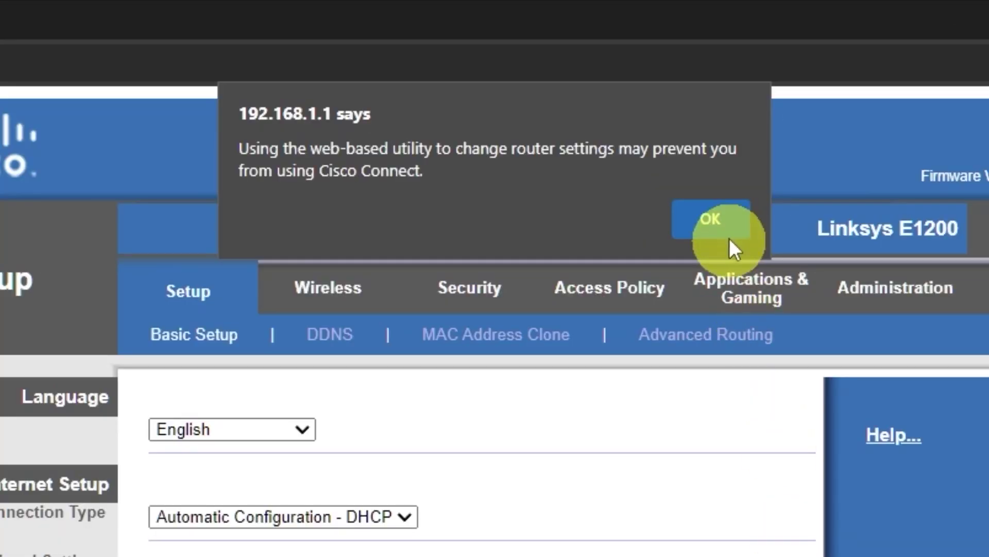
pyautogui.click(591, 96)
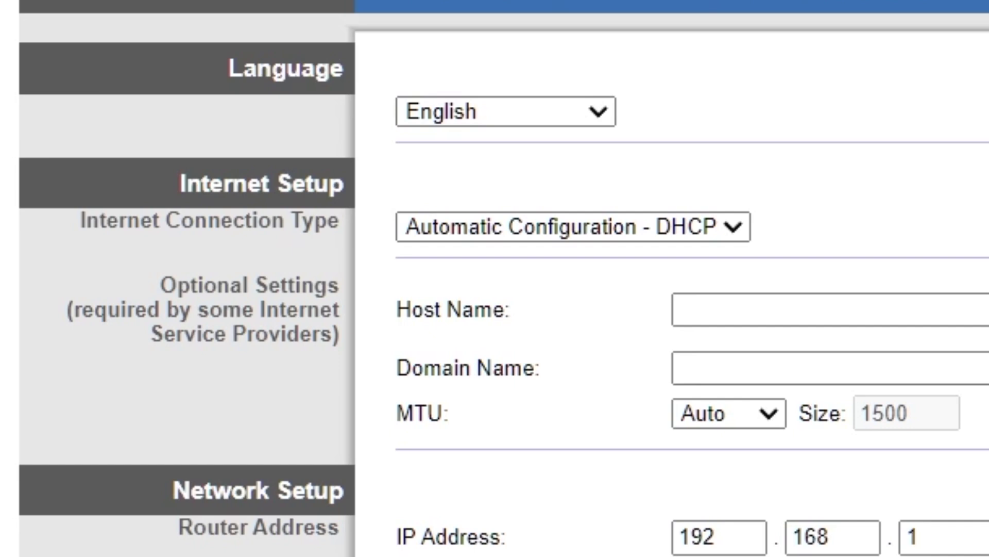
# - Keep English as the language and set connection type to Automatic Configuration - DHCP
pyautogui.click(600, 110)
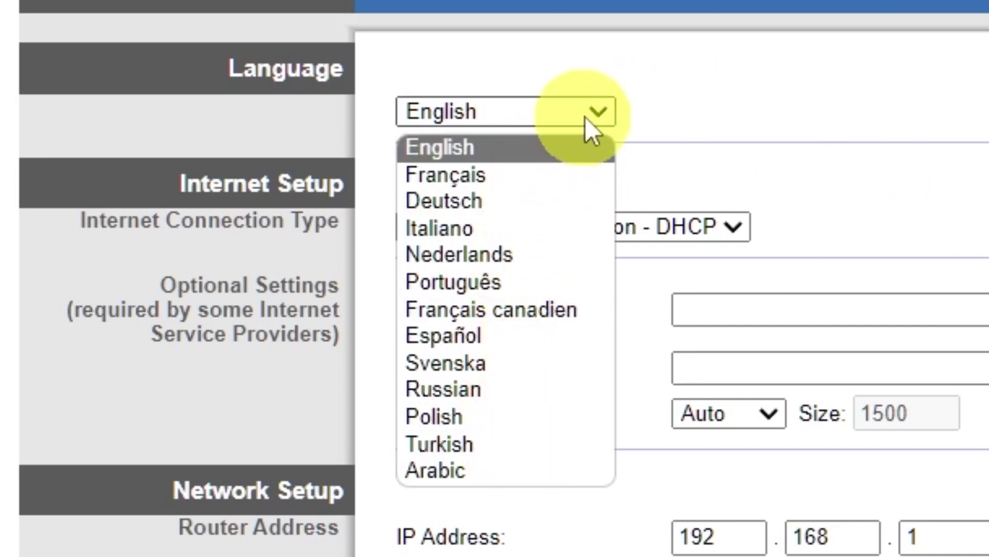
pyautogui.click(603, 107)
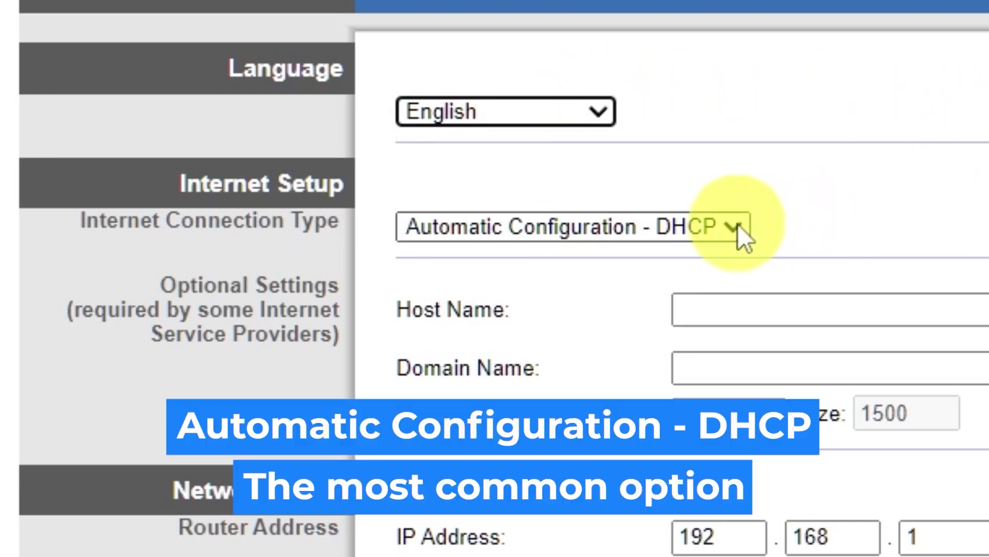
pyautogui.click(738, 224)
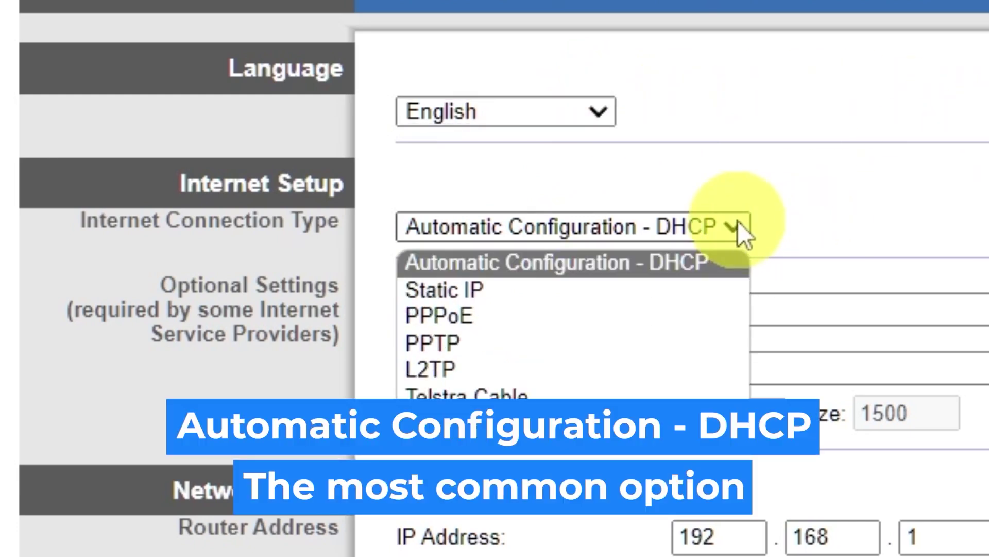
pyautogui.click(524, 289)
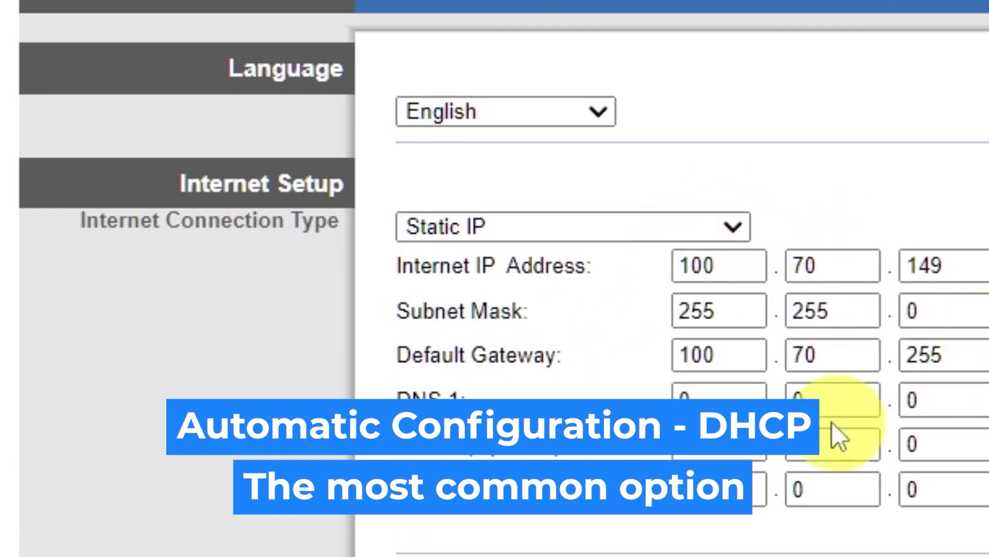
pyautogui.click(695, 233)
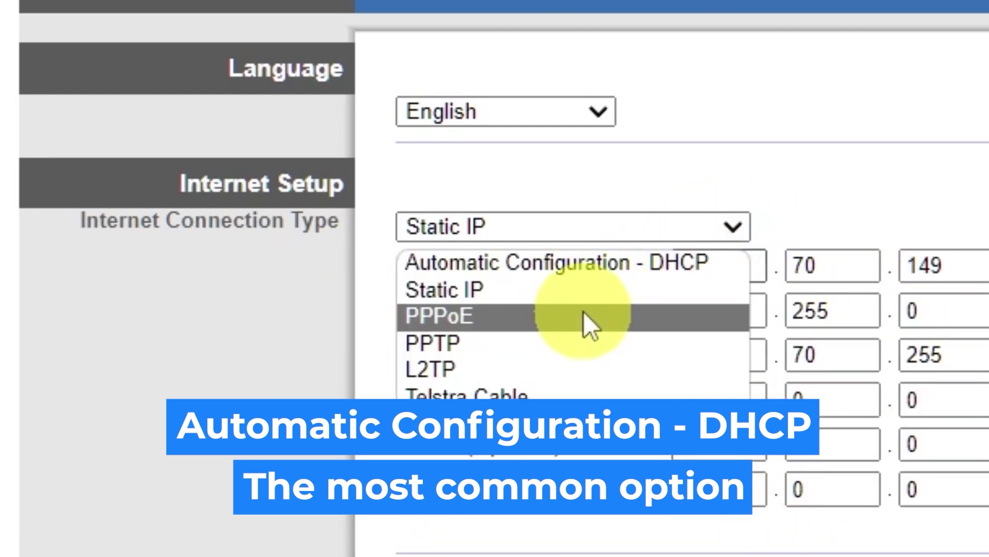
pyautogui.click(583, 312)
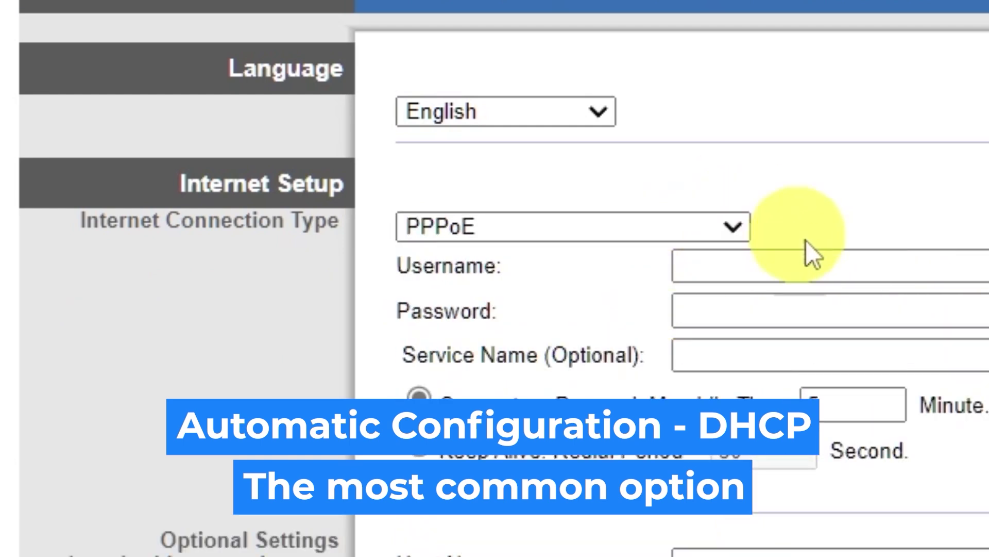
pyautogui.click(736, 227)
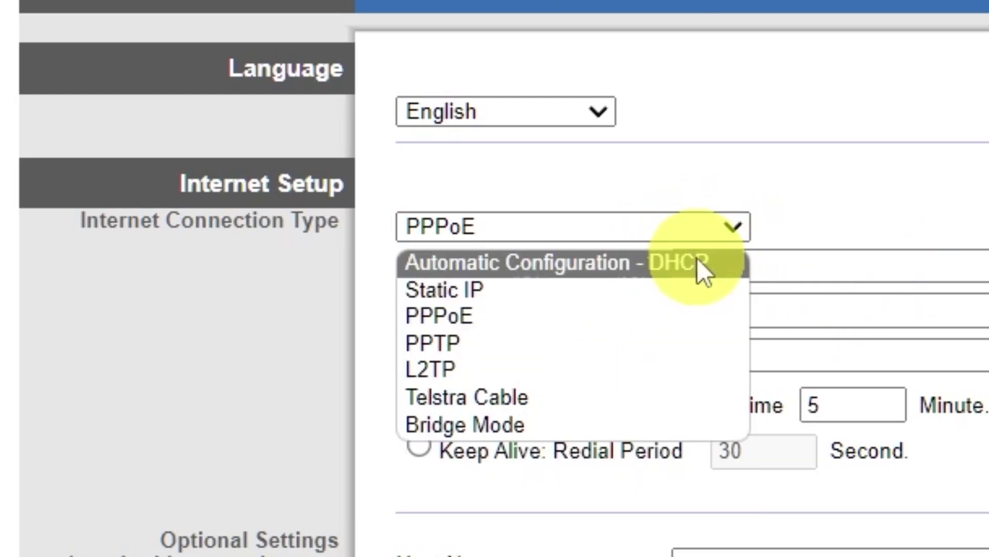
pyautogui.click(700, 259)
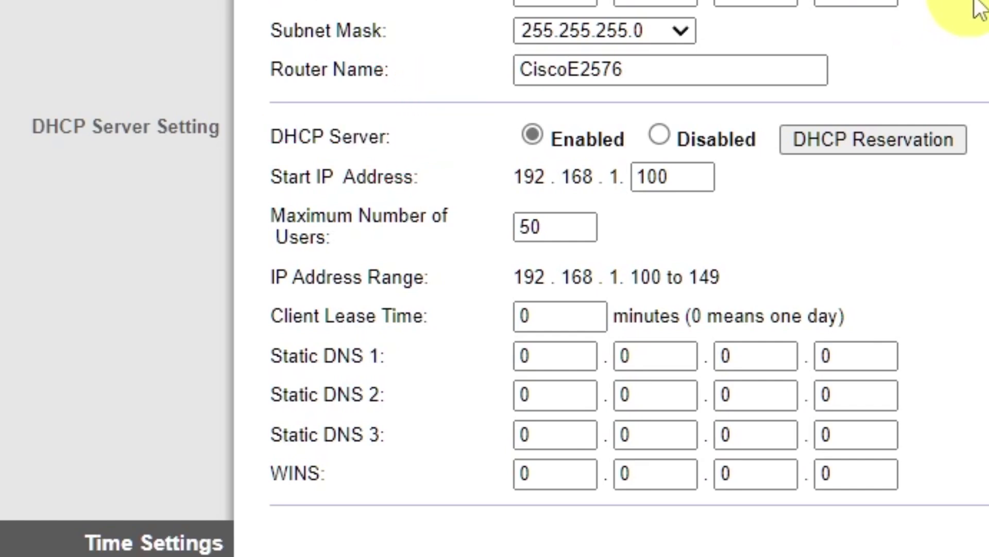
# - Set the time zone to (GMT-09:00) Alaska, save, and go to Wireless settings
pyautogui.scroll(-5, 976, 9)
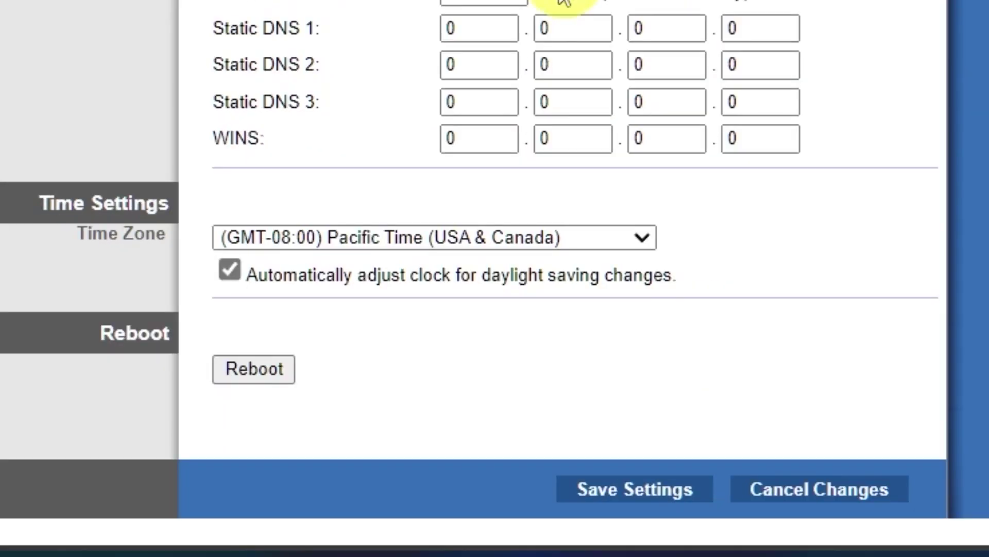
pyautogui.click(642, 238)
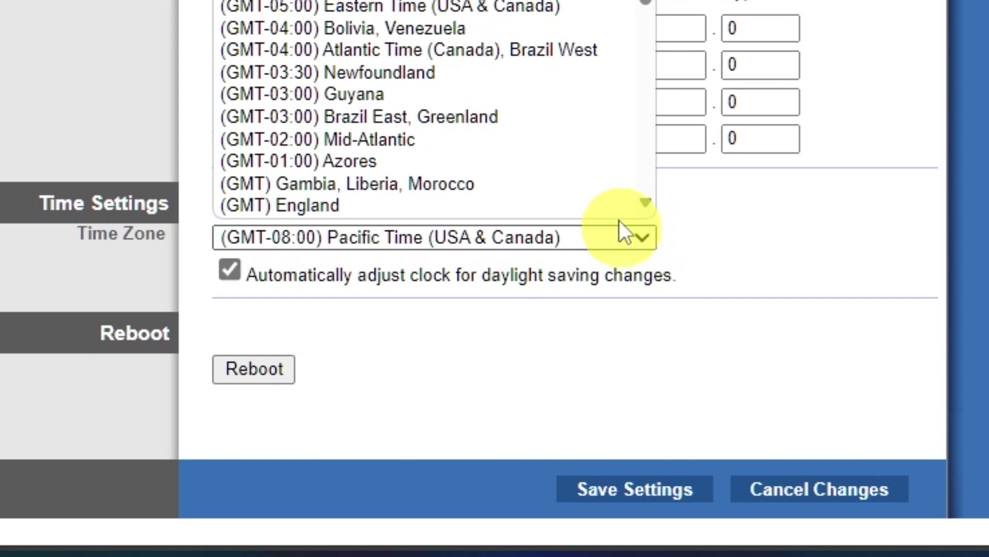
pyautogui.scroll(-5, 541, 18)
pyautogui.scroll(5, 541, 38)
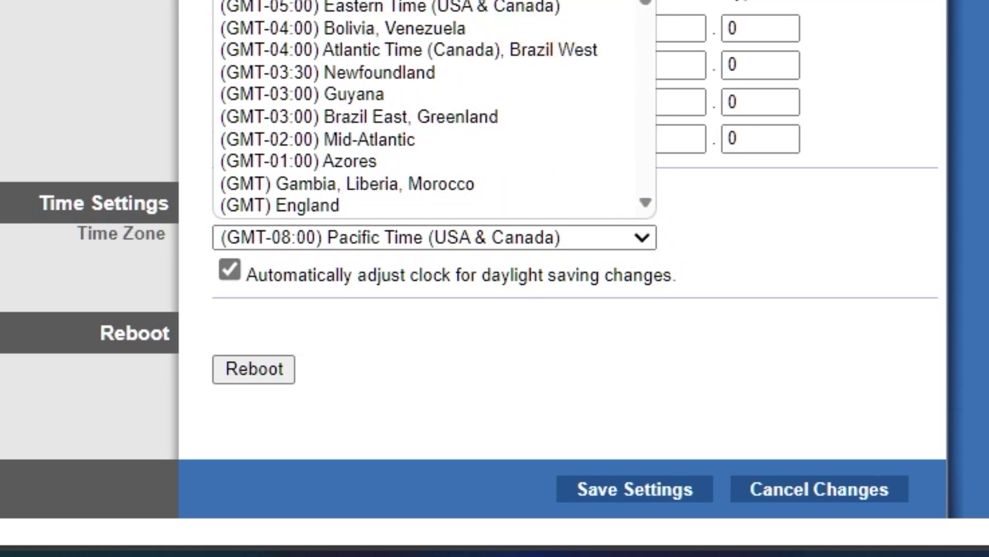
pyautogui.click(309, 5)
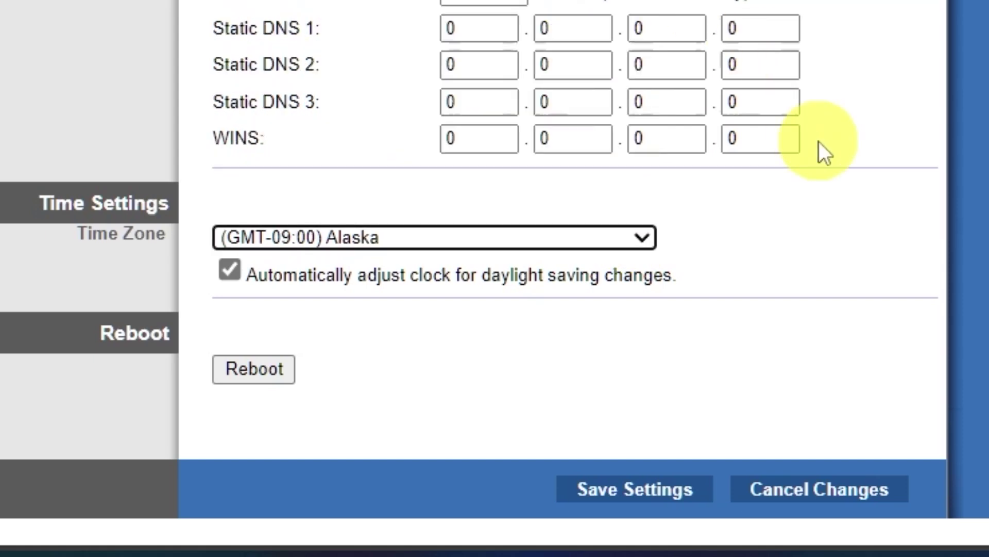
pyautogui.click(658, 494)
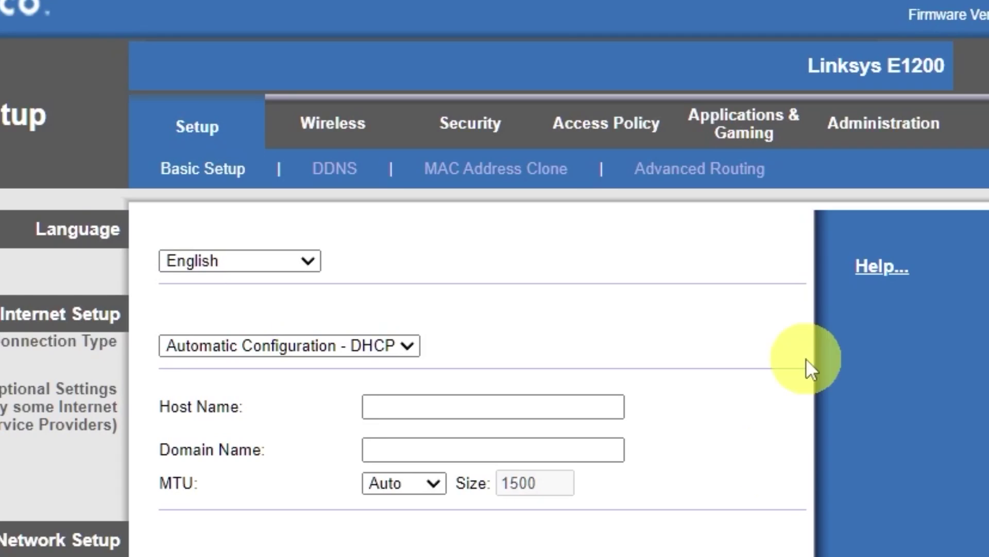
pyautogui.click(363, 152)
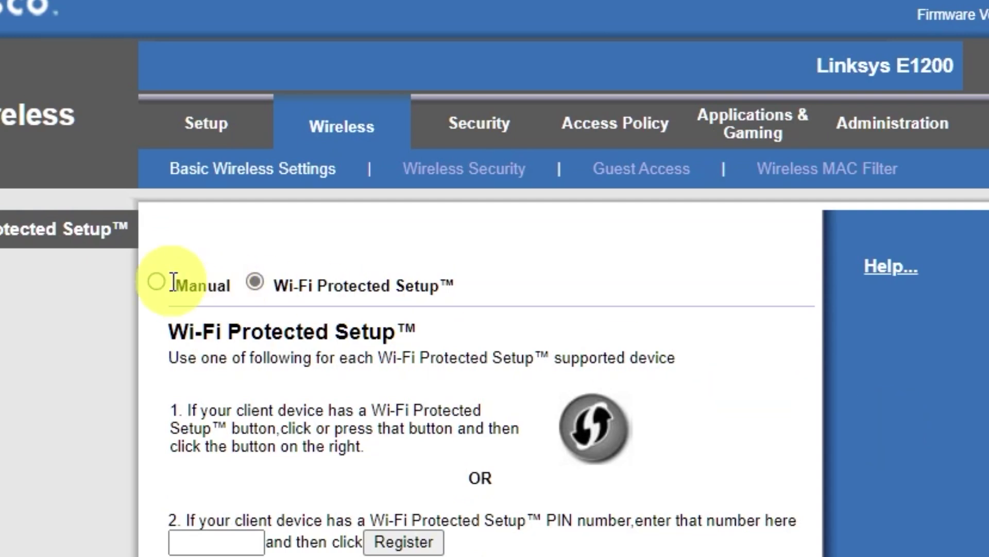
# - Switch wireless setup to Manual and save the SSID renamed from CiscoE2576 to 'Cisco'
pyautogui.click(157, 281)
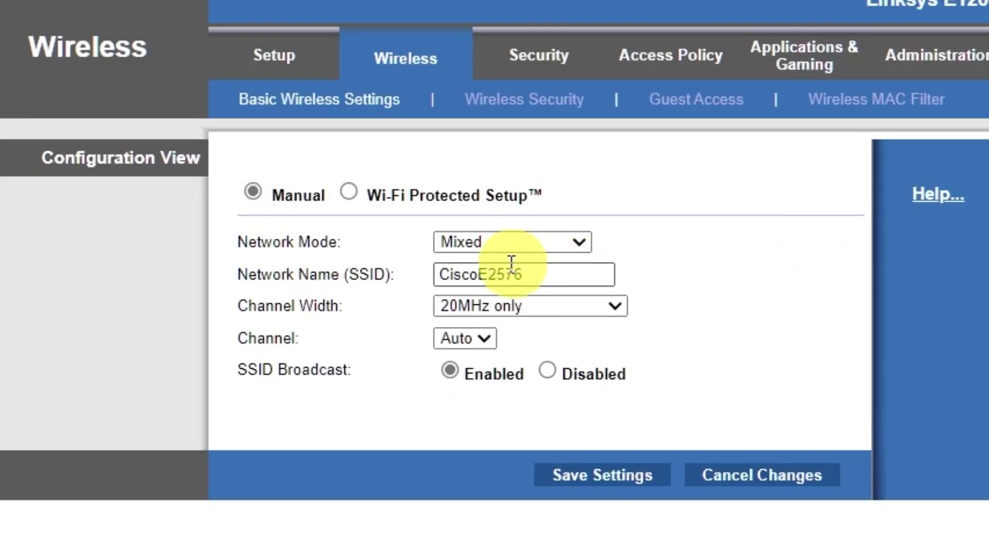
pyautogui.moveTo(477, 271); pyautogui.dragTo(680, 286)
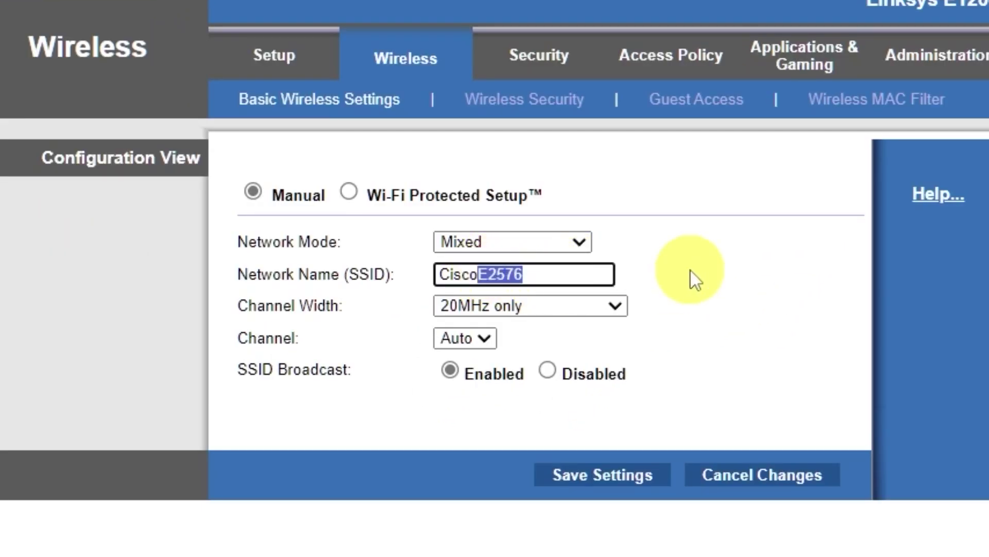
pyautogui.press('BackSpace')
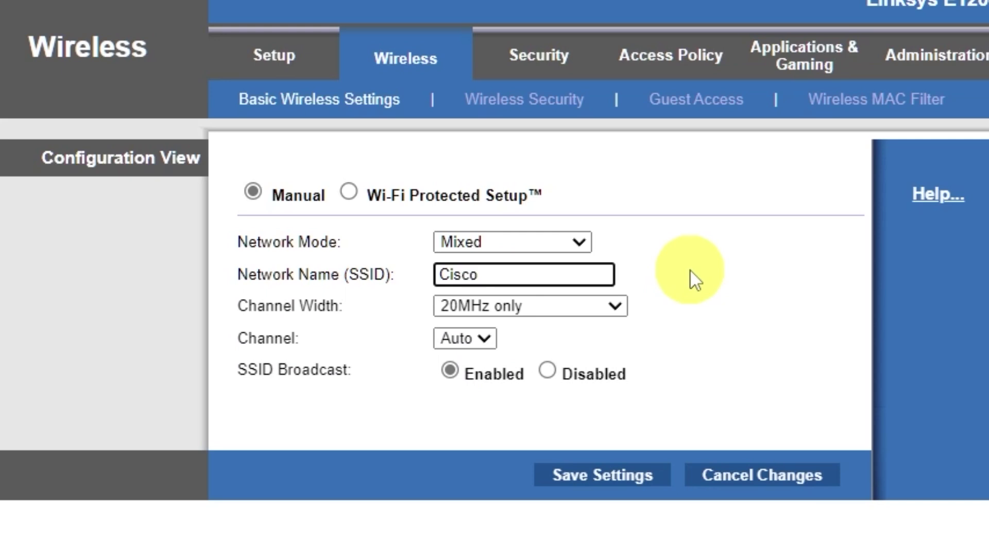
pyautogui.click(616, 475)
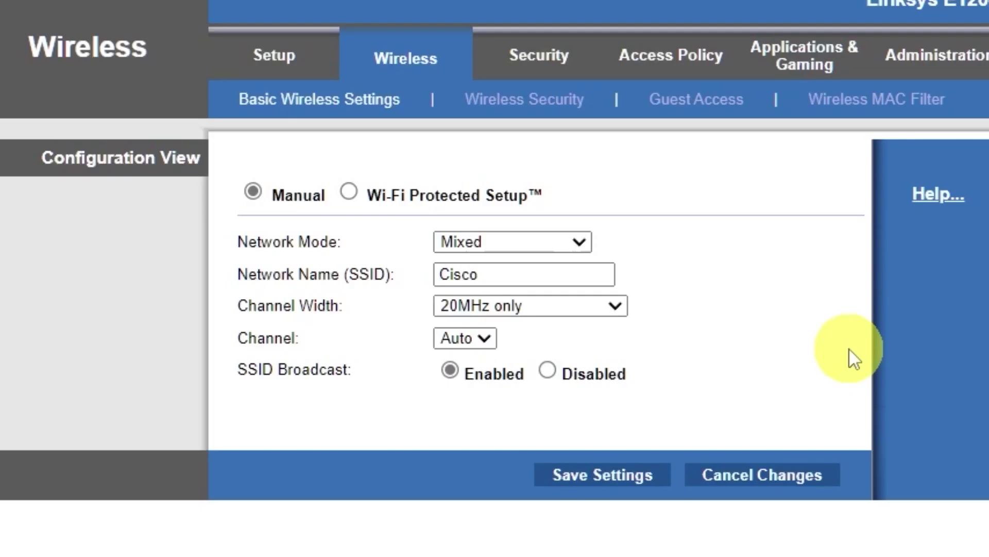
# - Set wireless security to WPA2/WPA Mixed Mode with a passphrase, then return to Basic Setup
pyautogui.click(578, 109)
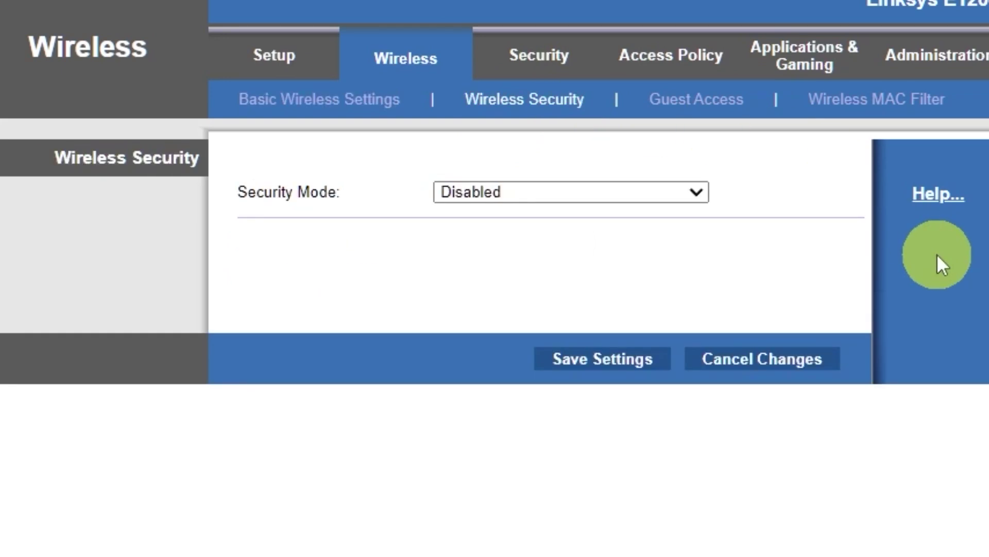
pyautogui.click(691, 191)
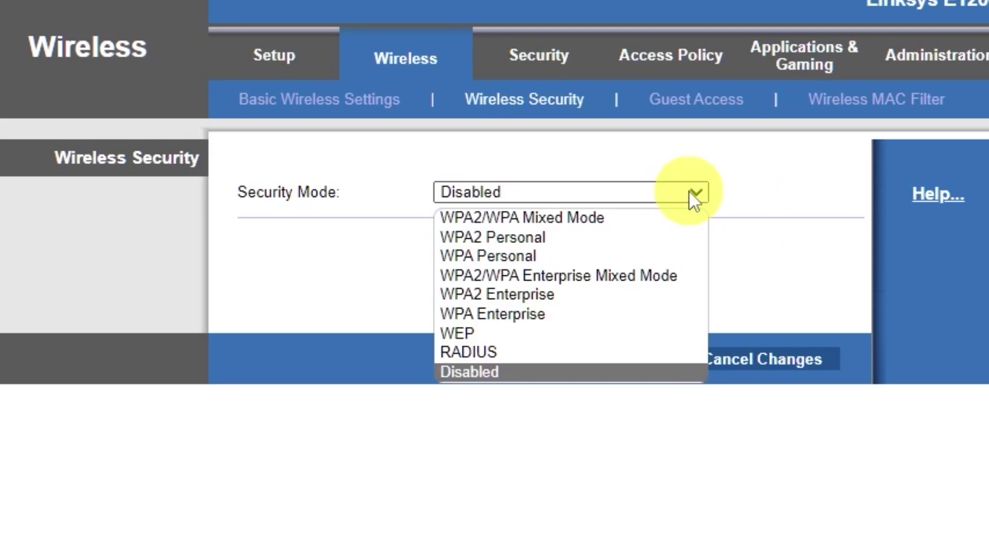
pyautogui.click(604, 217)
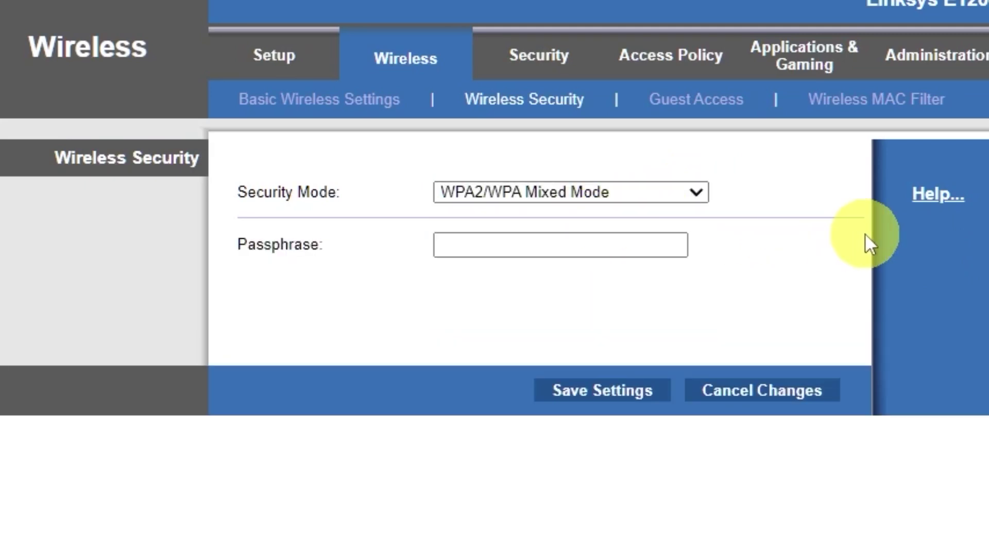
pyautogui.click(629, 242)
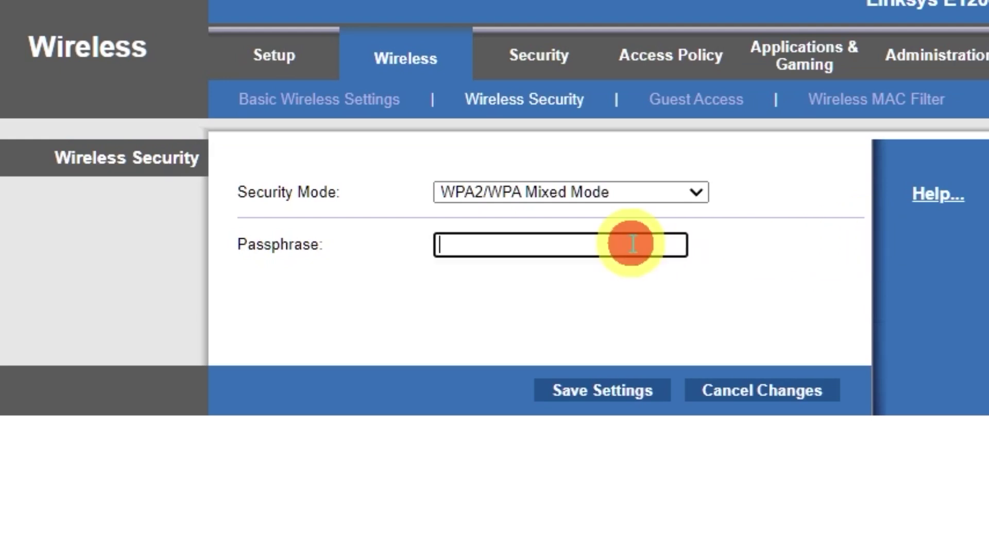
pyautogui.write('123456789')
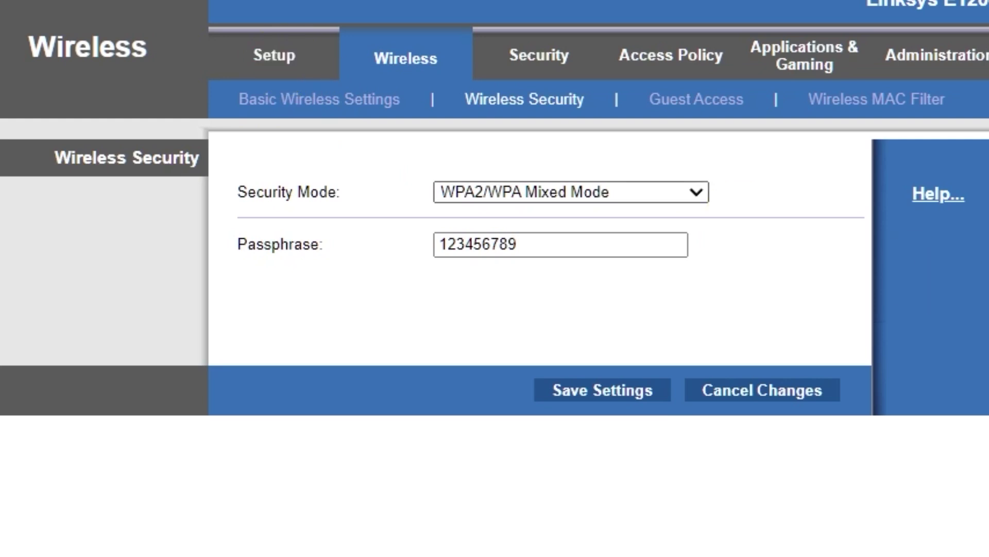
pyautogui.click(274, 55)
# - Reboot the router from the Basic Setup page
pyautogui.scroll(-10, 819, 391)
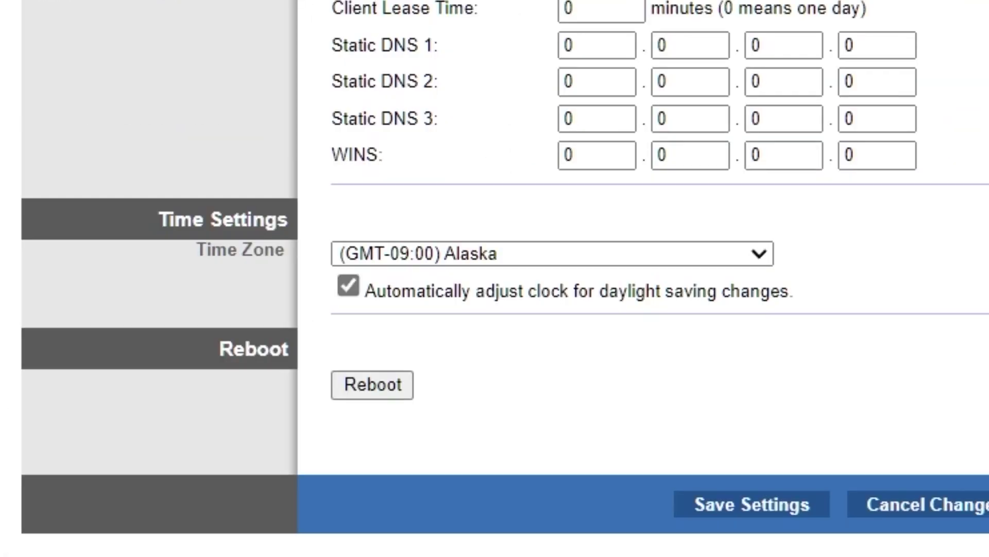
pyautogui.click(373, 384)
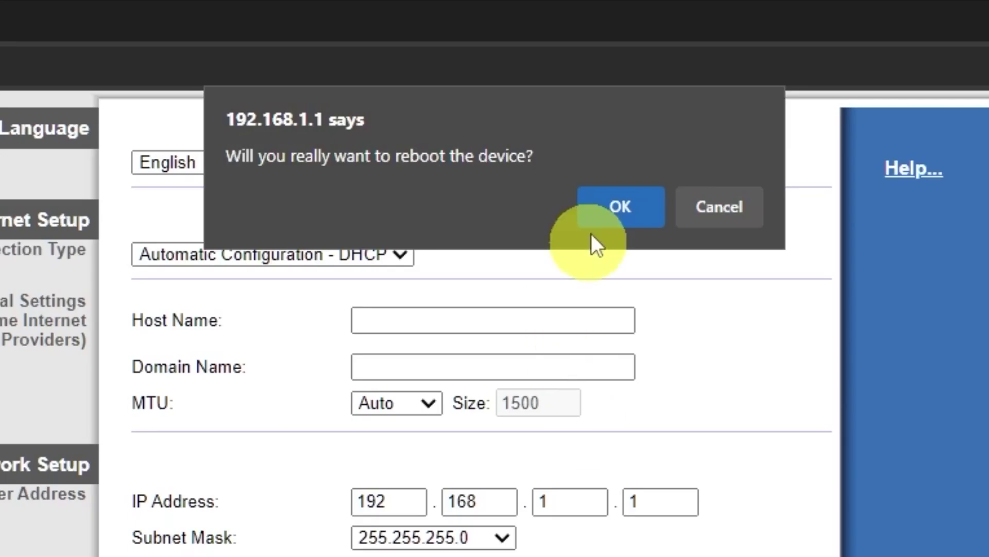
pyautogui.click(621, 206)
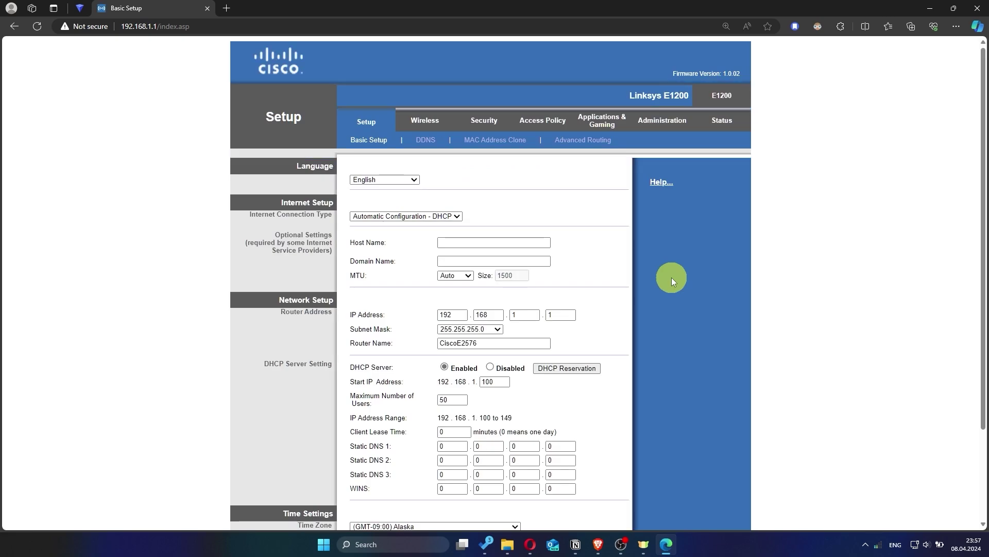
# - Test the internet with a 'hhh' search in a new tab, then close the timed-out tab
pyautogui.click(231, 8)
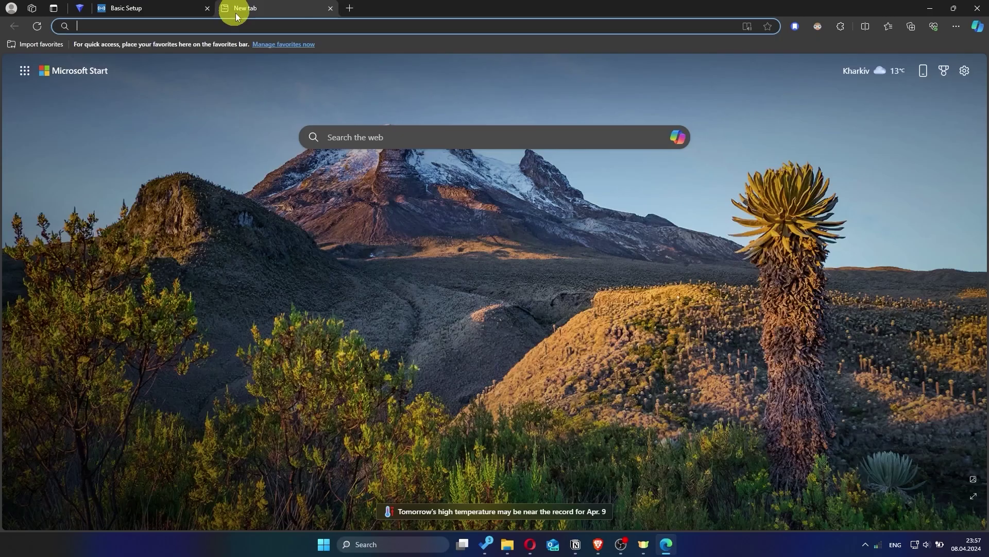
pyautogui.write('hhh')
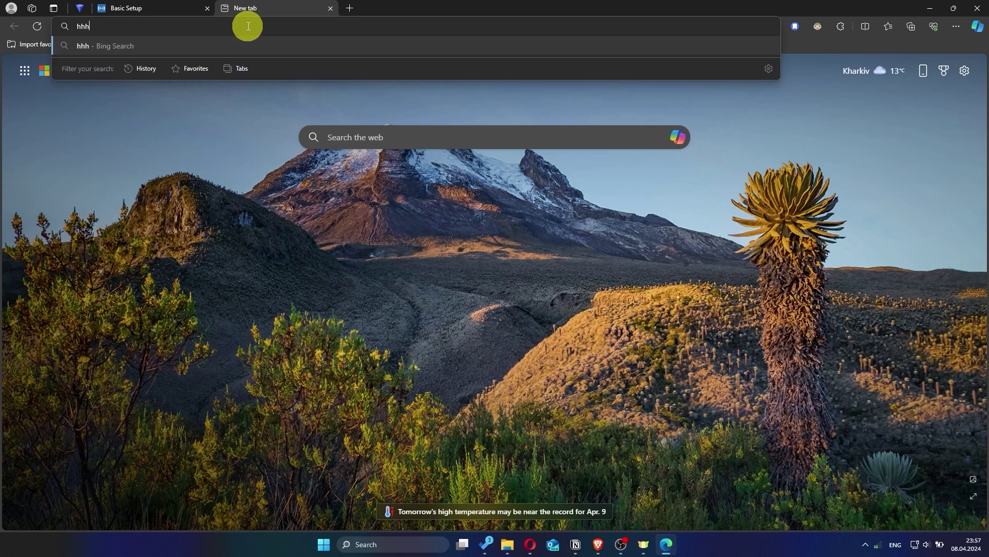
pyautogui.press('Return')
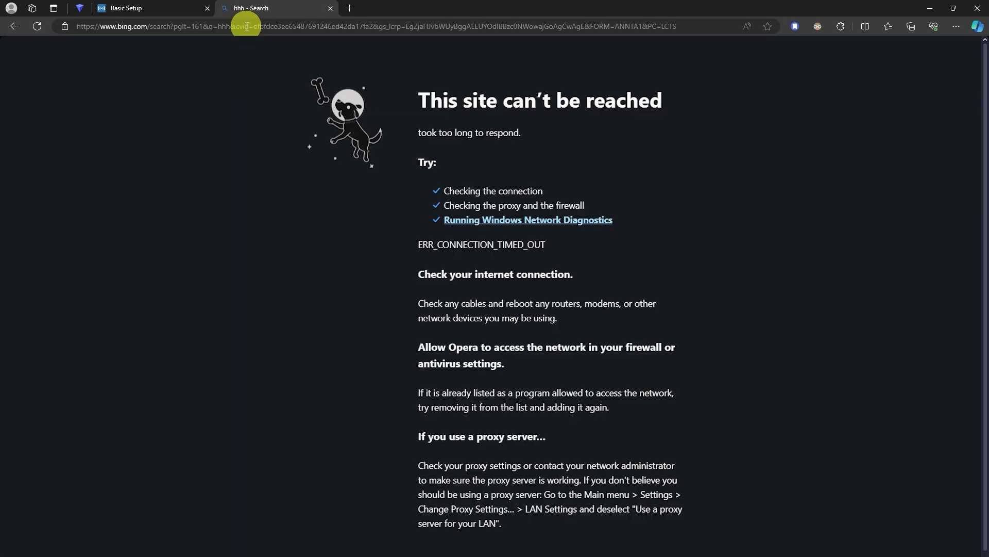
pyautogui.click(330, 8)
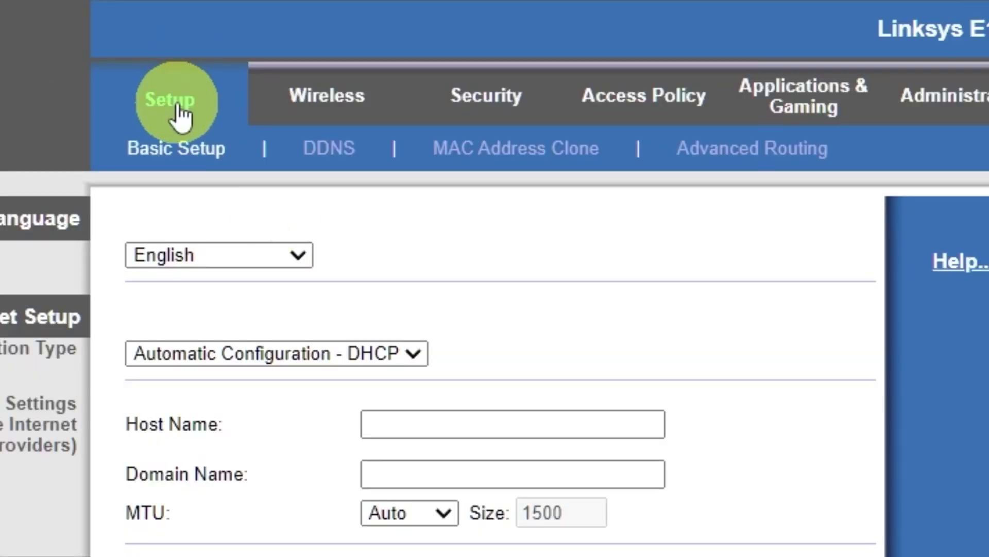
# - Enable MAC Address Clone with the PC's MAC 9C:2D:CD:30:46:D9, save, and return to Setup
pyautogui.click(531, 156)
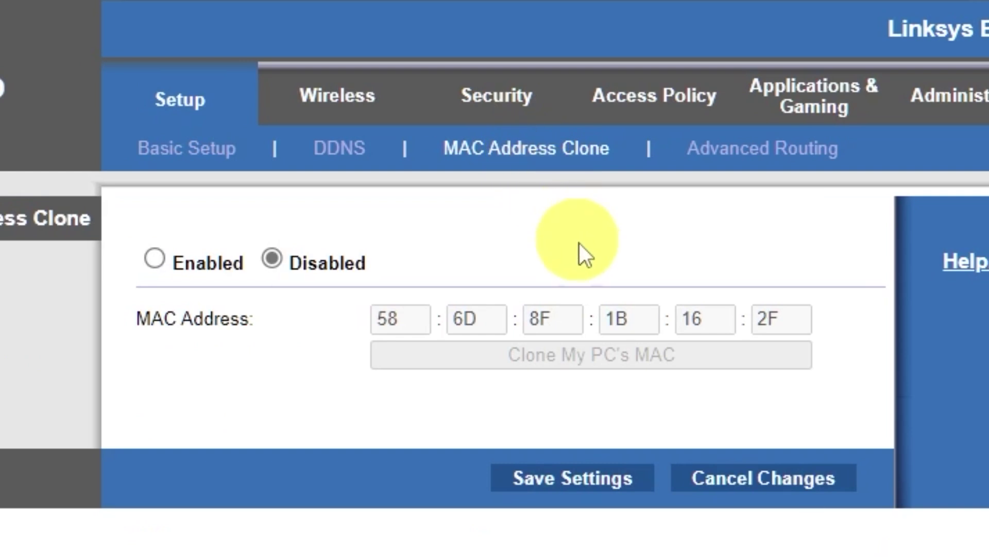
pyautogui.click(156, 257)
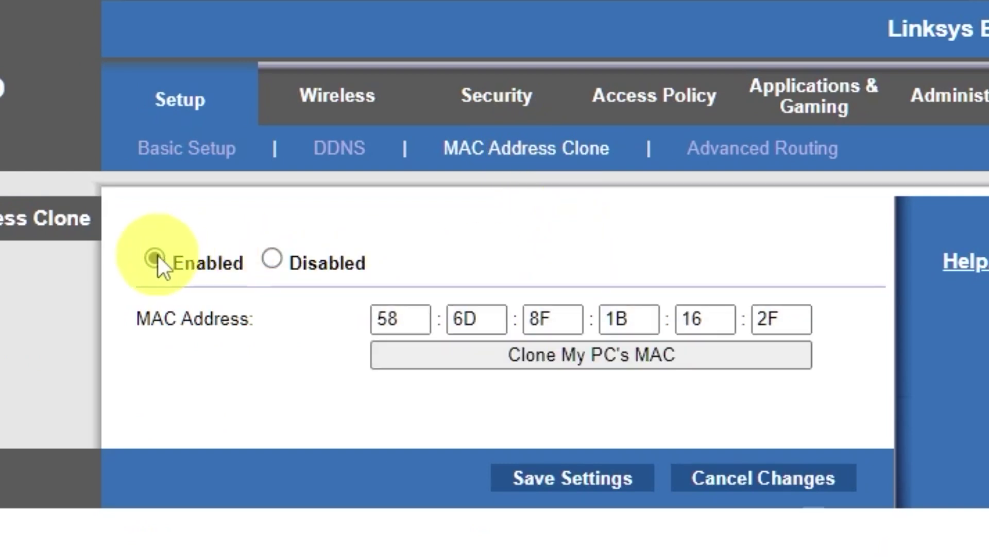
pyautogui.click(621, 359)
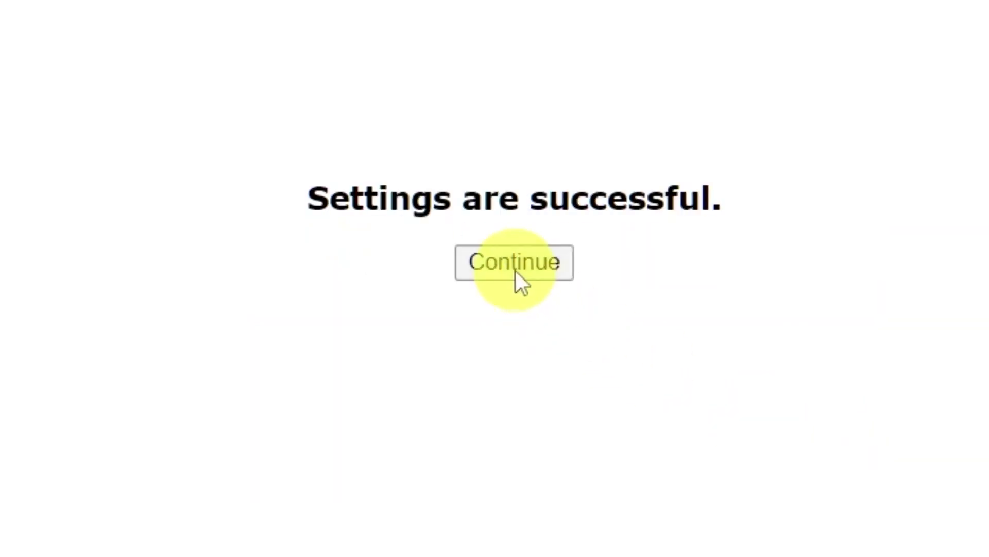
pyautogui.click(516, 274)
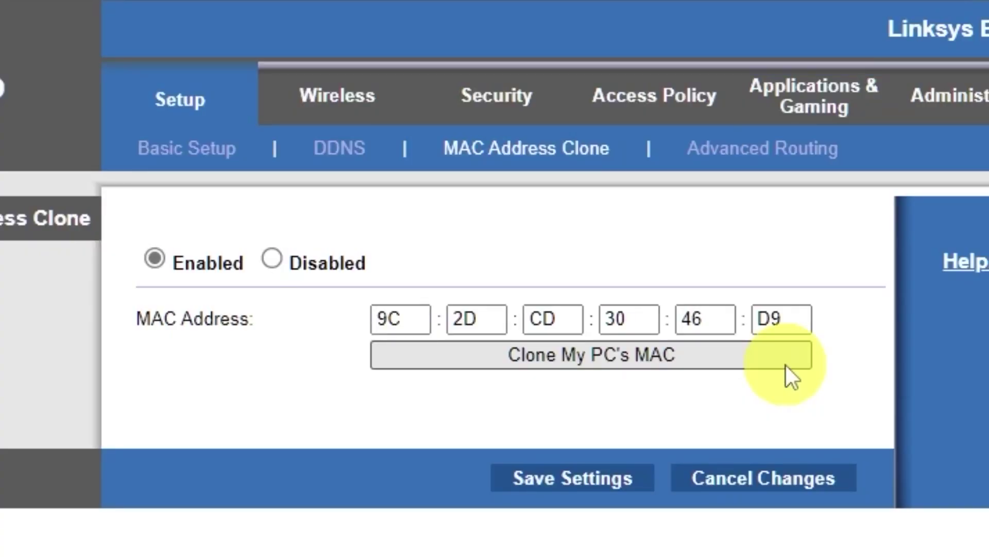
pyautogui.click(174, 105)
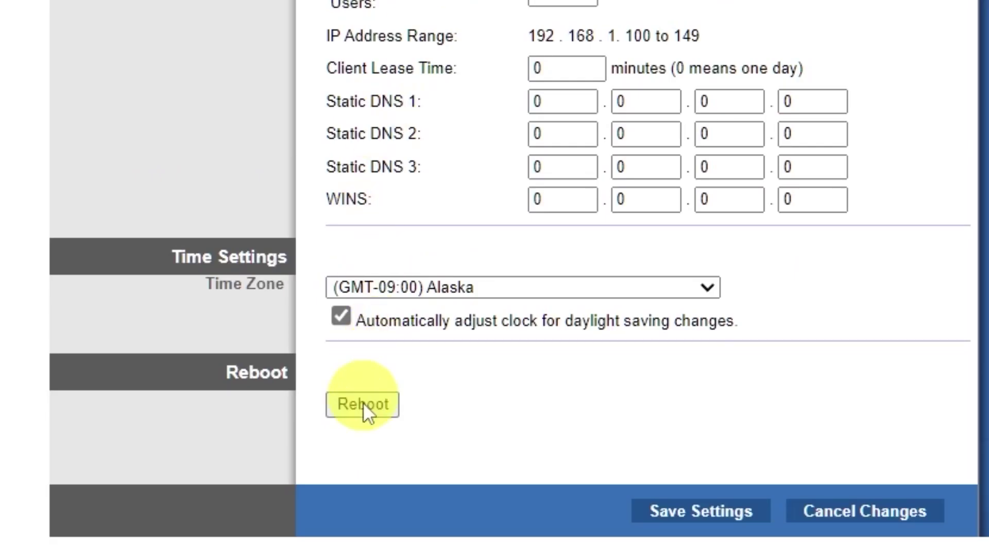
# - Reboot the router again, retest with a 'hhh' search in a new tab, then close it
pyautogui.click(364, 407)
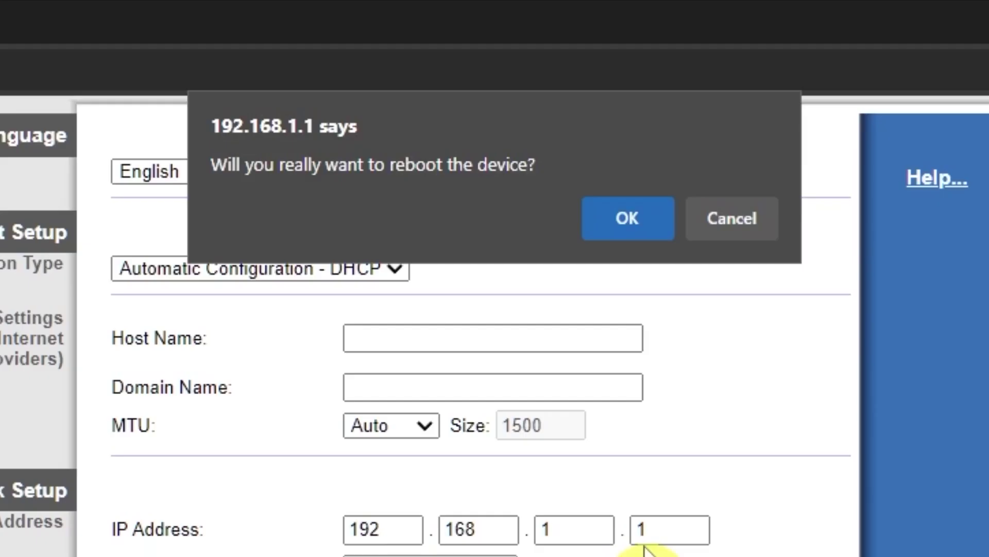
pyautogui.click(651, 230)
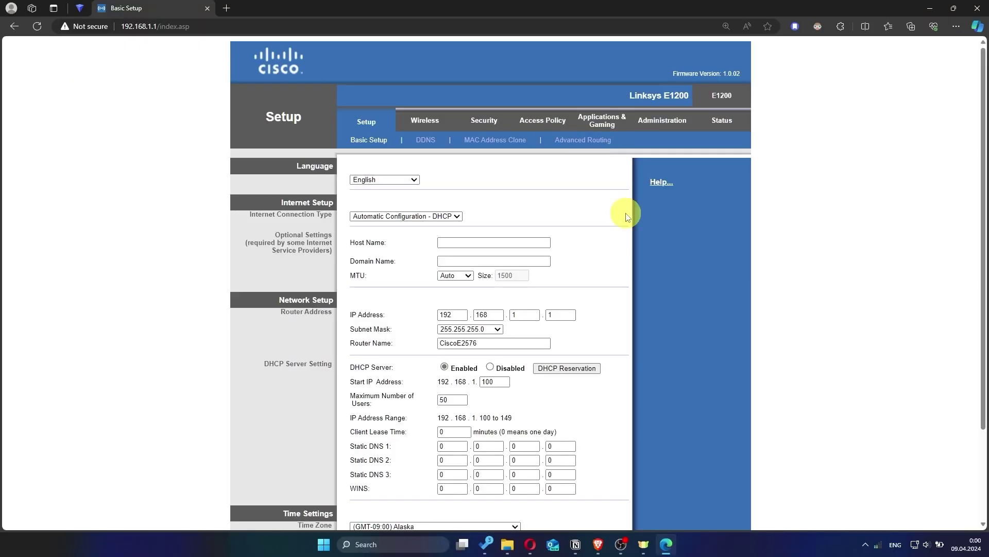
pyautogui.click(227, 8)
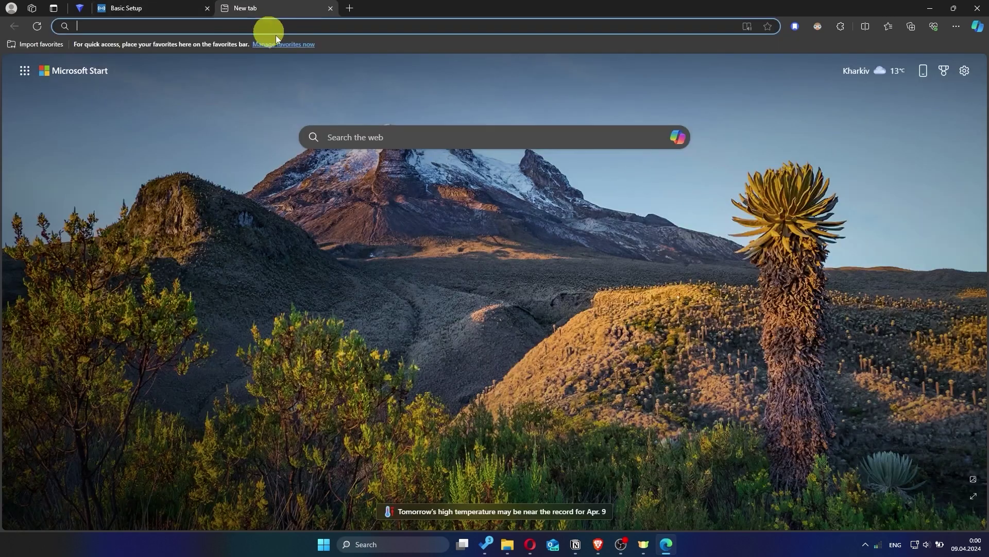
pyautogui.write('hhh')
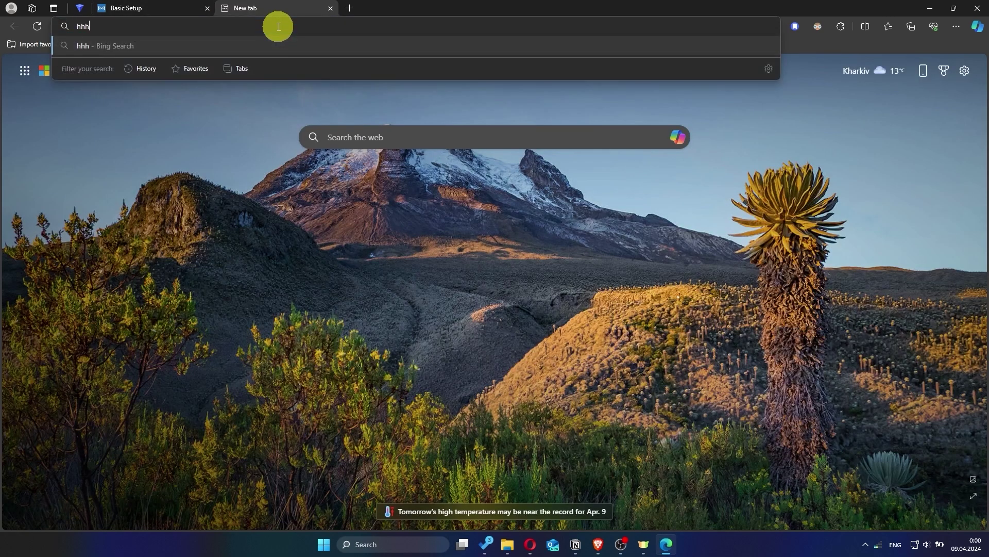
pyautogui.press('Return')
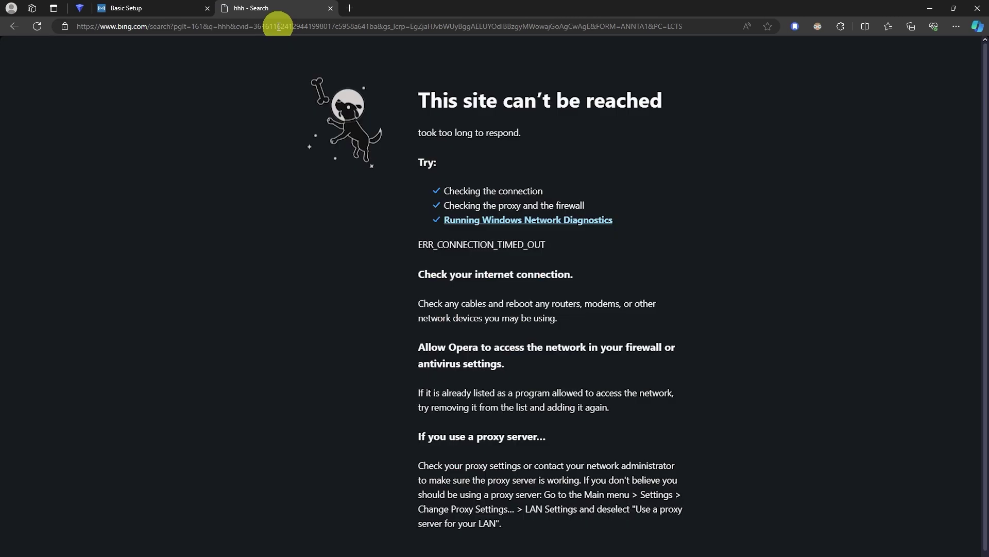
pyautogui.click(331, 8)
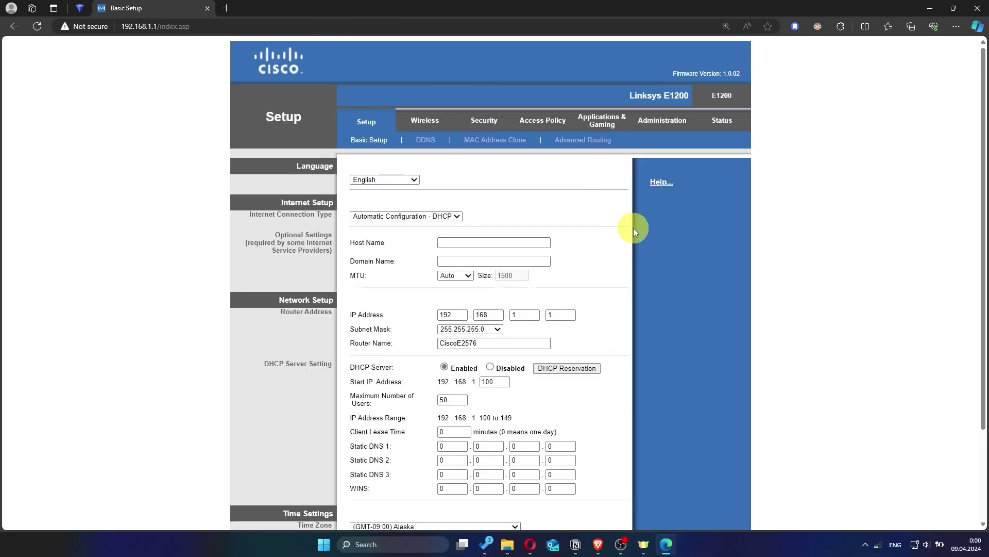